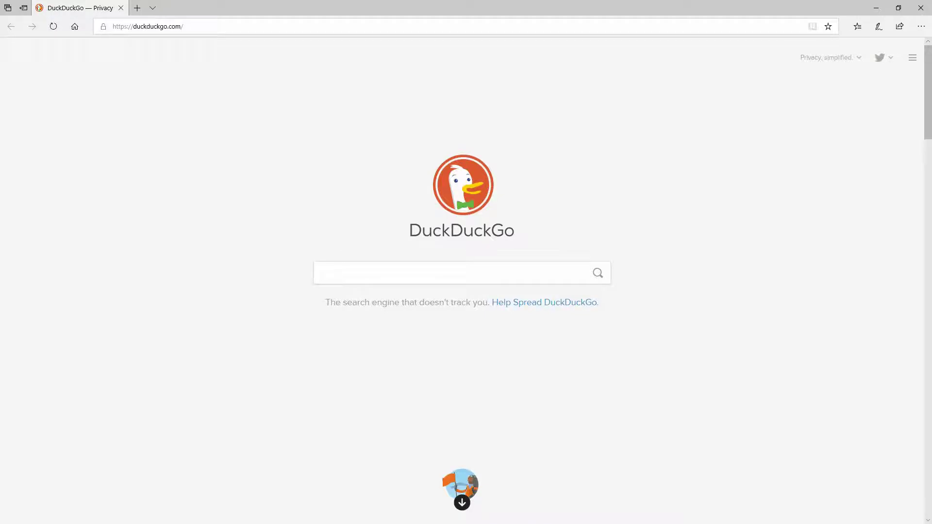
Step: Load the Windows Server 2016 evaluation page from the pasted link
left_click(239, 26)
type("https://www.microsoft.com/en-us/evalcenter/evaluate-windows-server-2016")
key("Return")
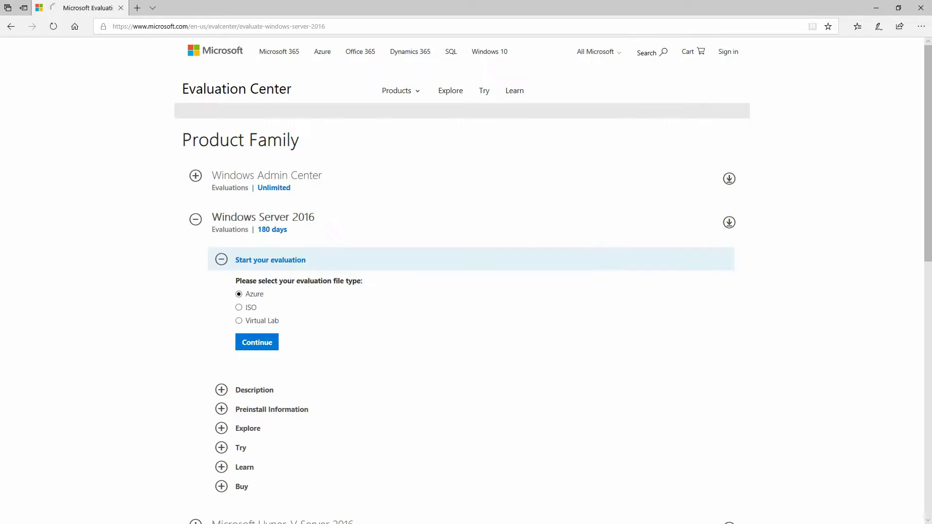
scroll(465, 282, "down", 3)
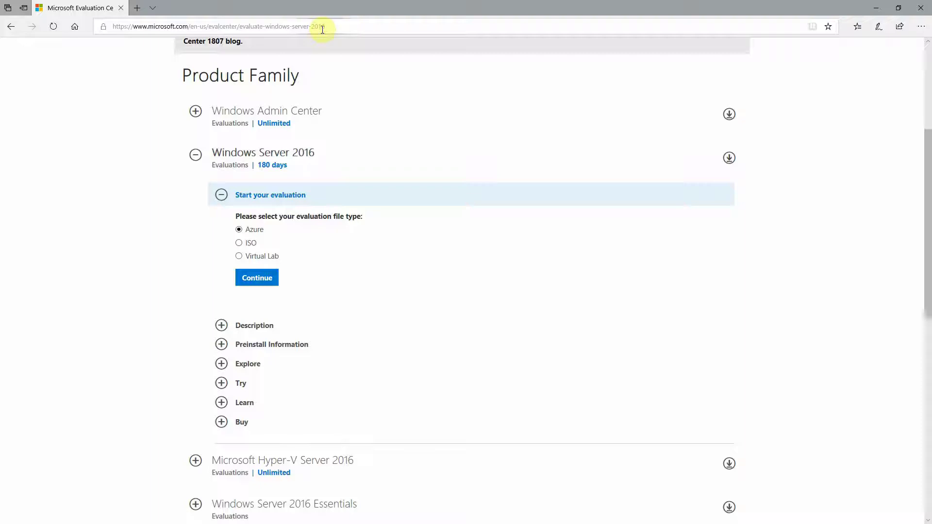
Step: Choose the ISO file type and continue to the registration form
left_click(248, 246)
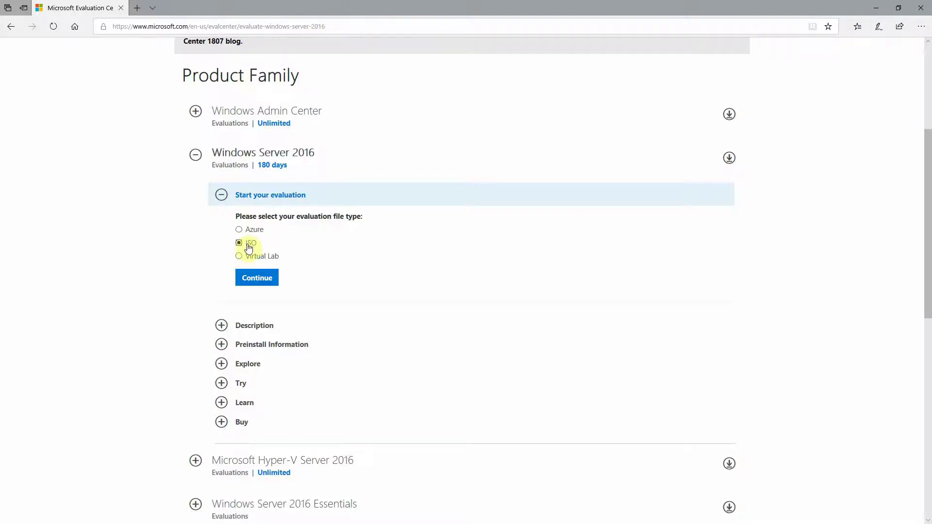
left_click(258, 287)
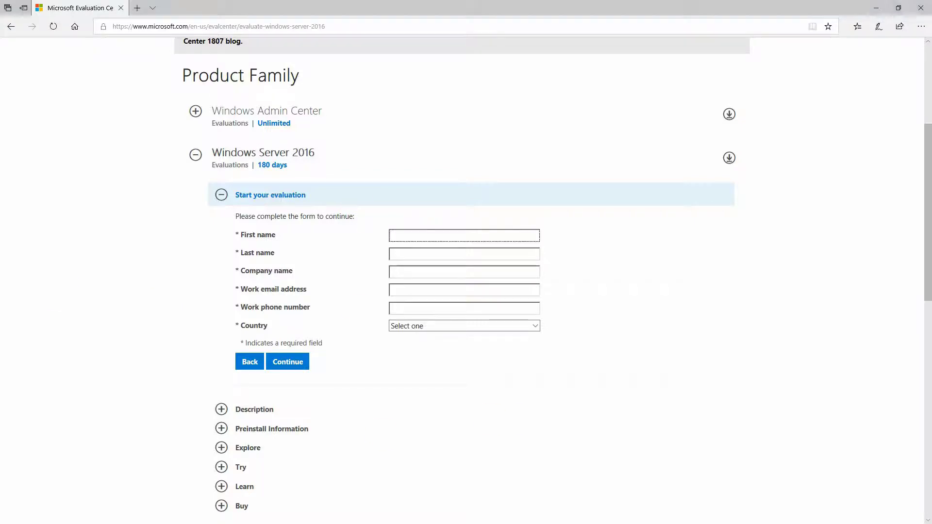
left_click(87, 125)
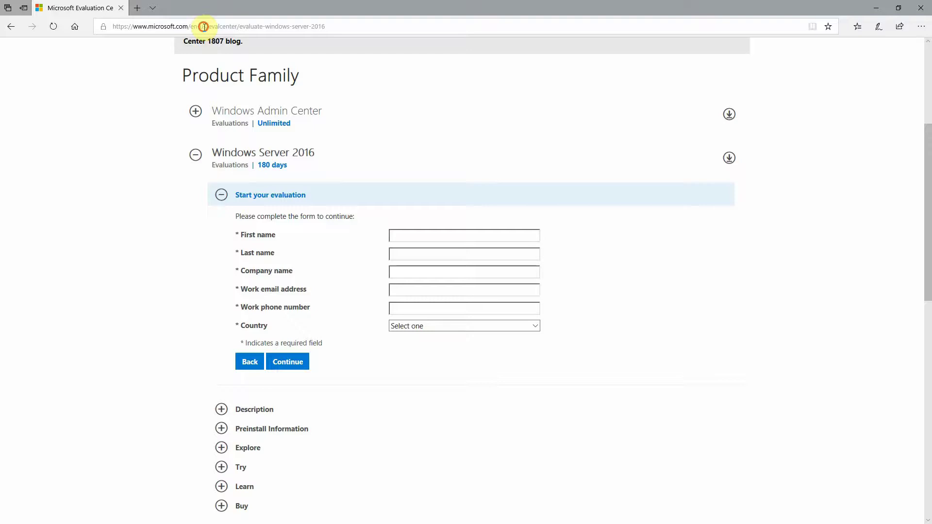
left_click(204, 26)
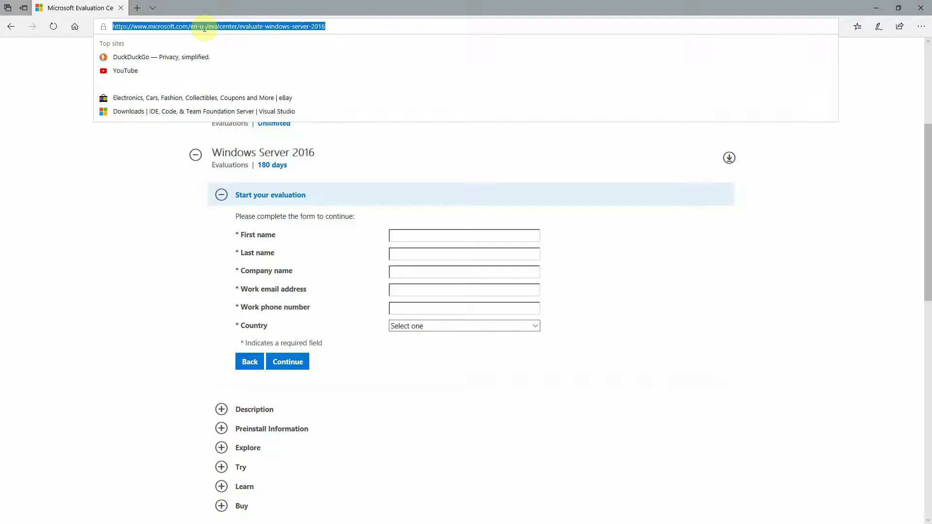
scroll(214, 27, "up", 1)
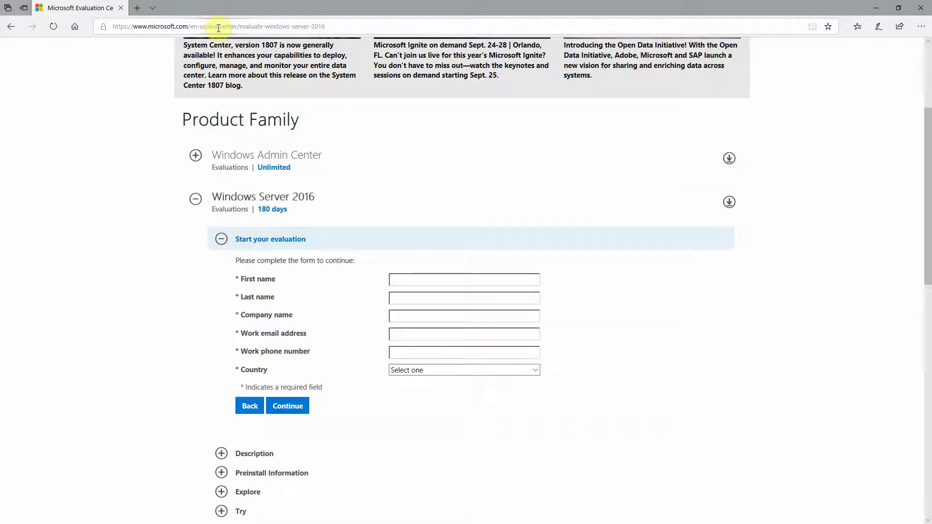
Step: Go to the Visual Studio website and its Downloads page
left_click(218, 27)
type("visualstudio.com/")
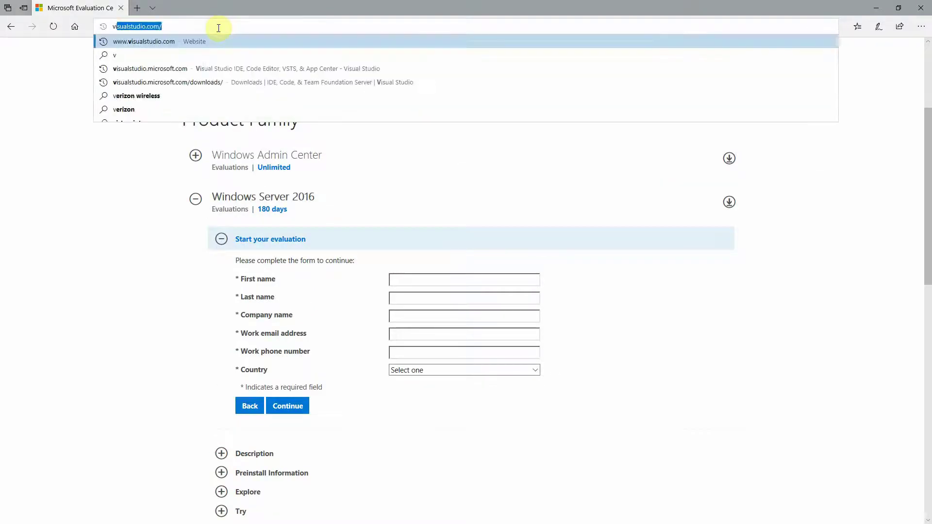
key("Return")
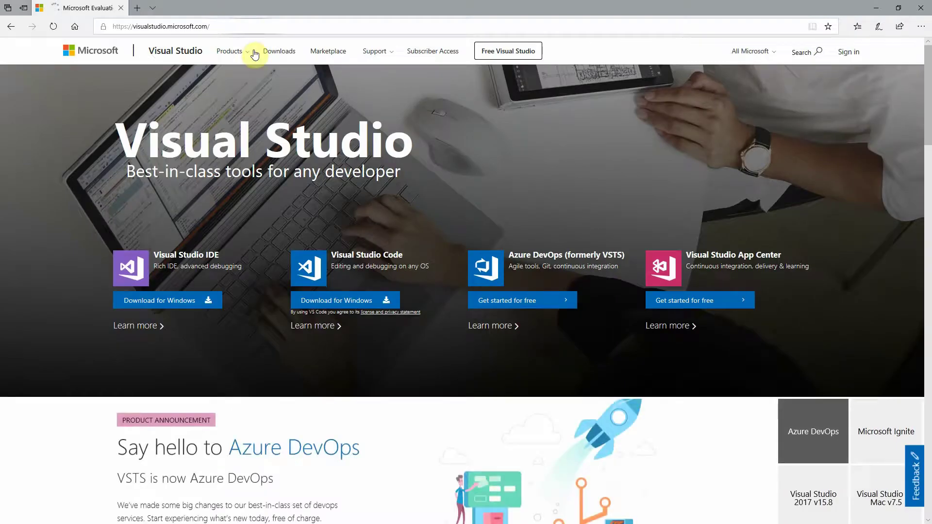
left_click(282, 54)
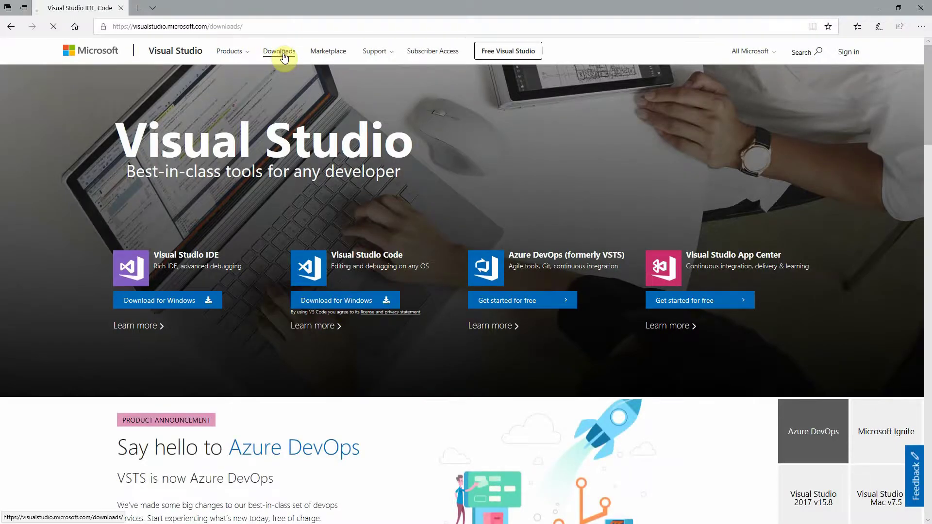
scroll(245, 189, "down", 7)
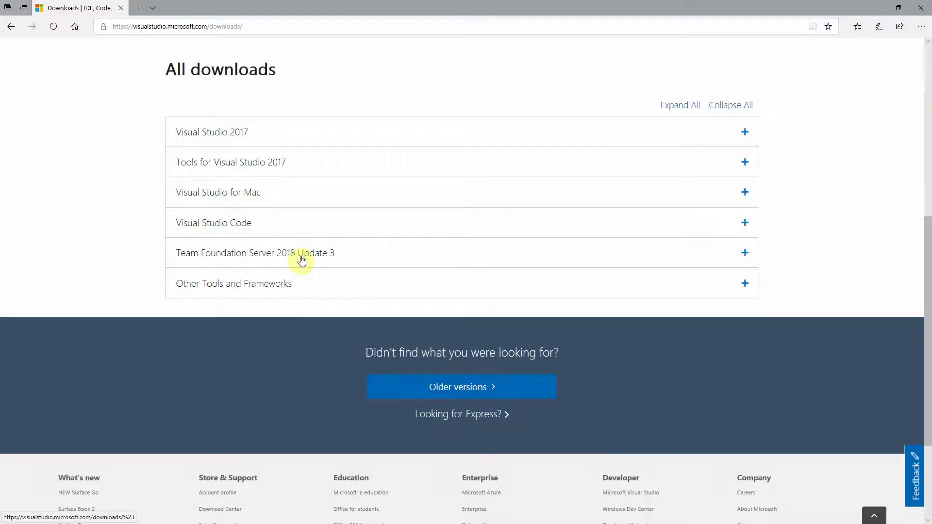
Step: Download the Team Foundation Server Express 2018 Update 3 installer, then show the desktop
left_click(745, 253)
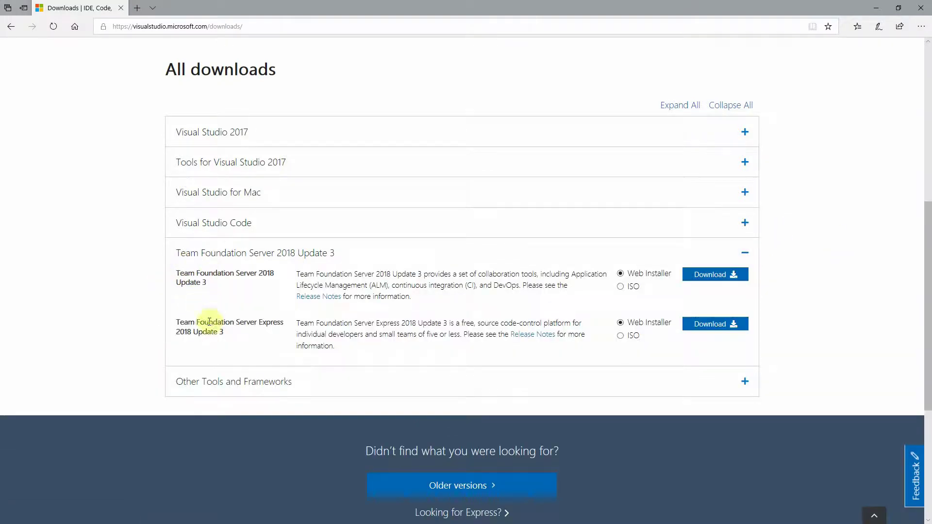
left_click_drag(178, 274, 222, 285)
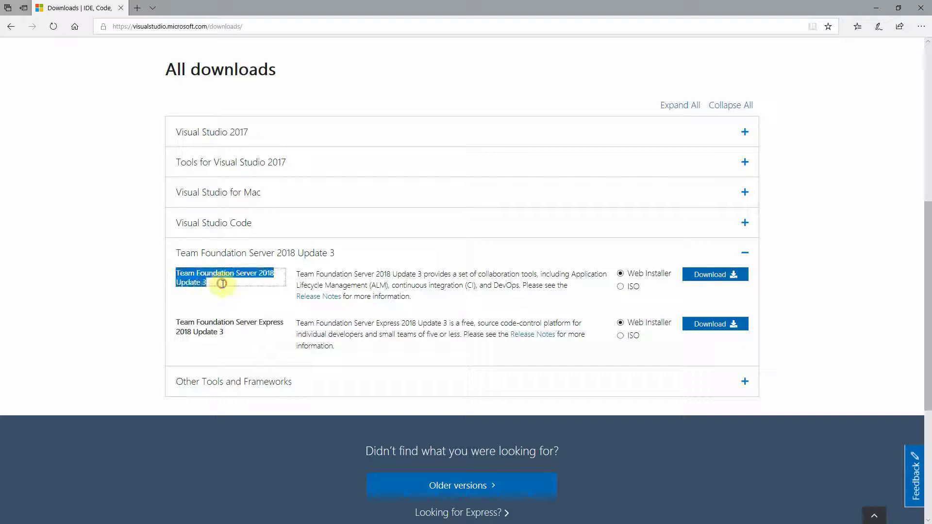
left_click(223, 285)
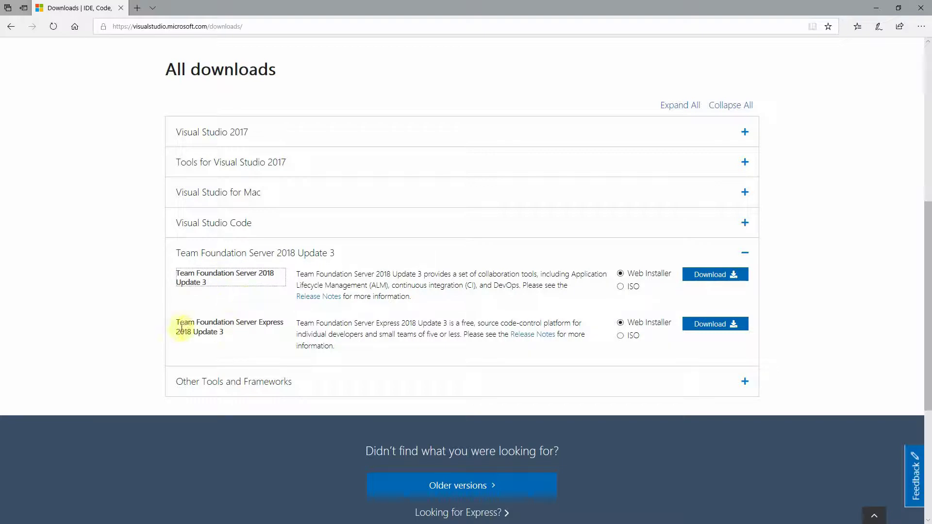
left_click(264, 345)
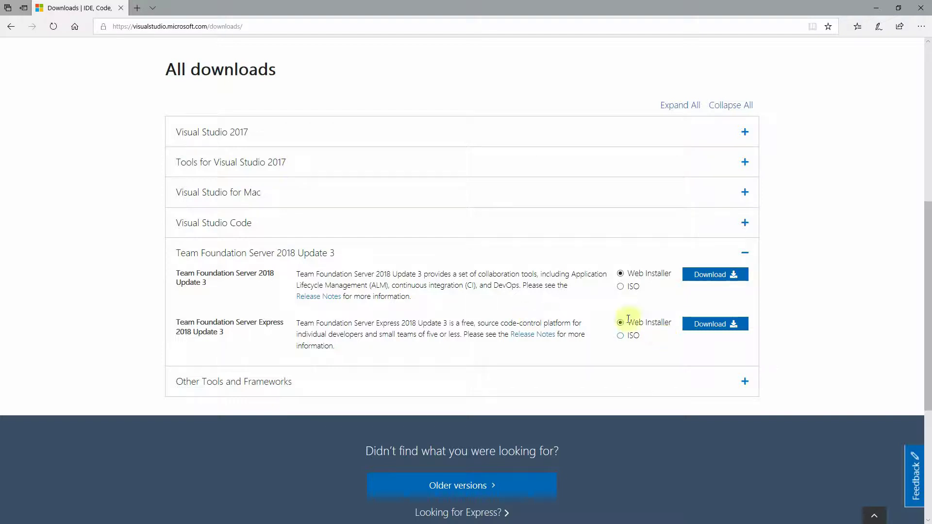
left_click(725, 328)
key("super+d")
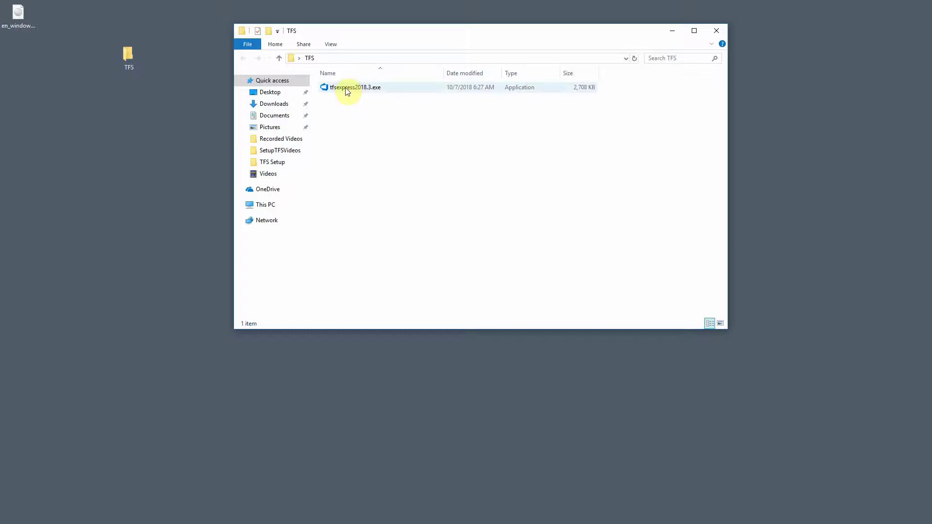
Step: Make a shortcut to tfsexpress2018.3.exe in the TFS folder with /Layout appended to its Target
left_click_drag(339, 89, 363, 162)
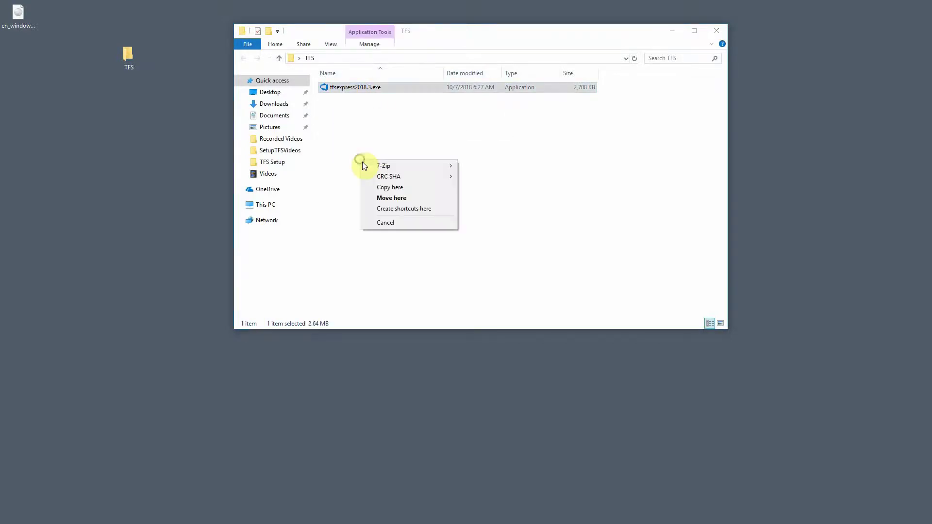
left_click(392, 210)
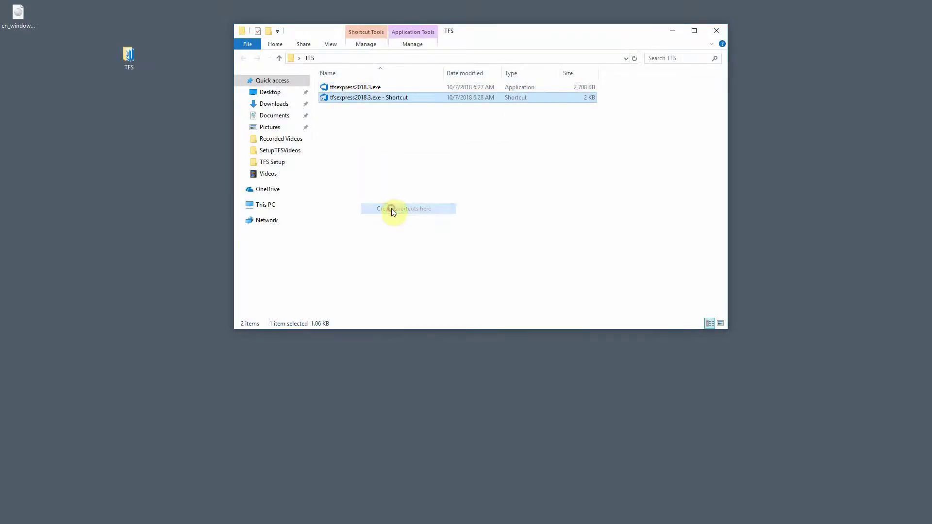
right_click(345, 97)
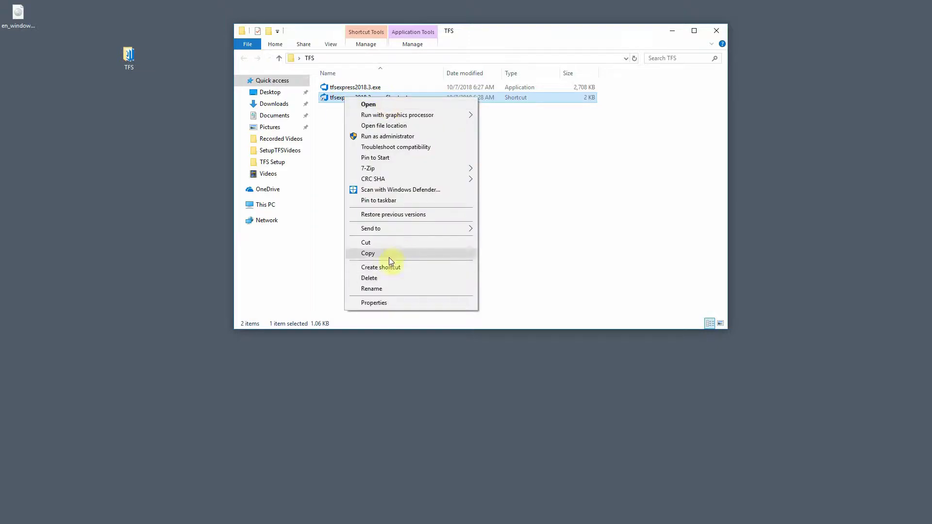
left_click(387, 303)
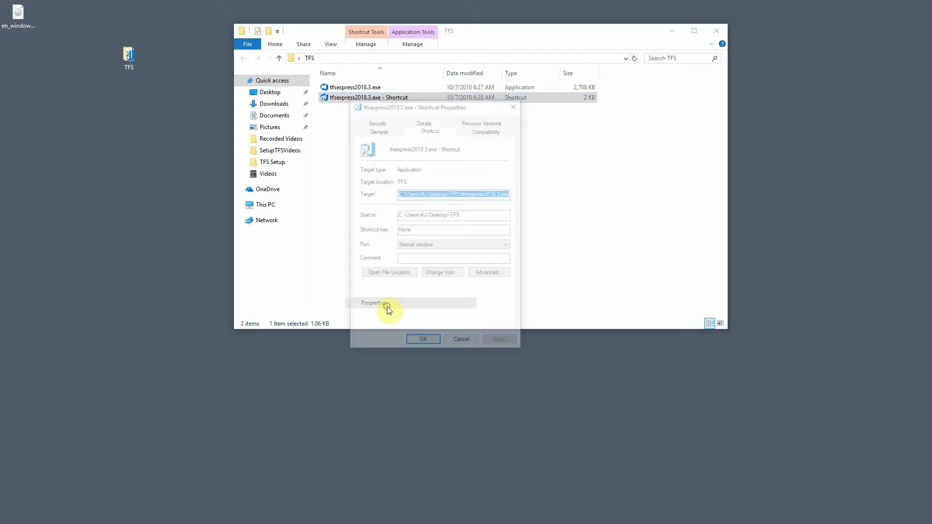
left_click(406, 193)
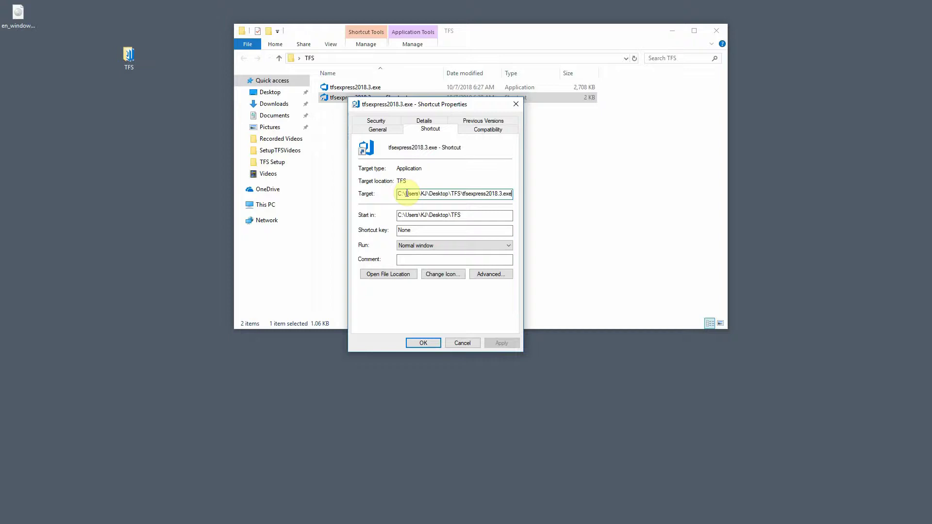
key("End")
type("\"")
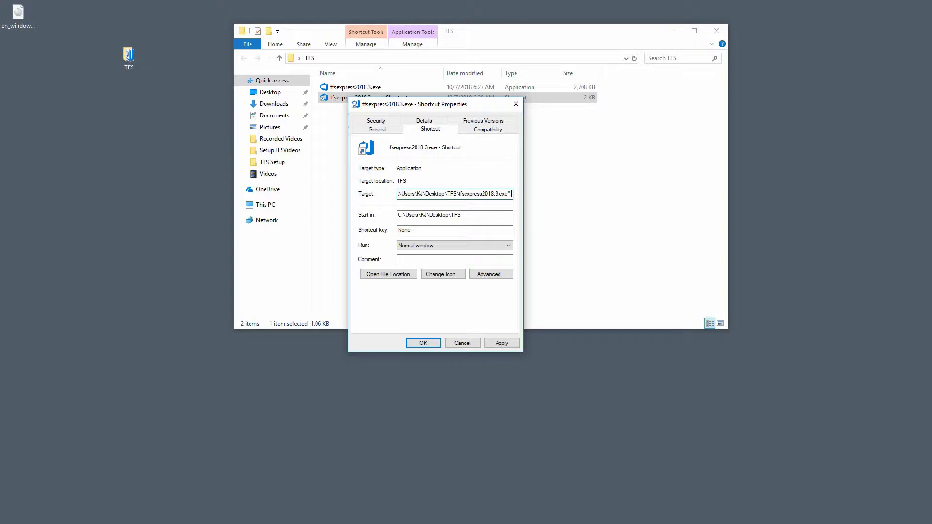
key("BackSpace")
key("BackSpace")
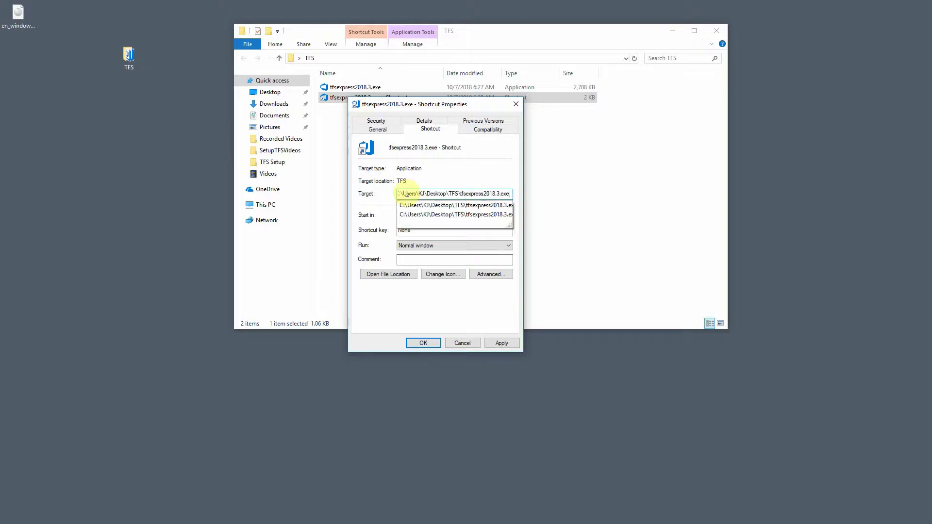
type("/")
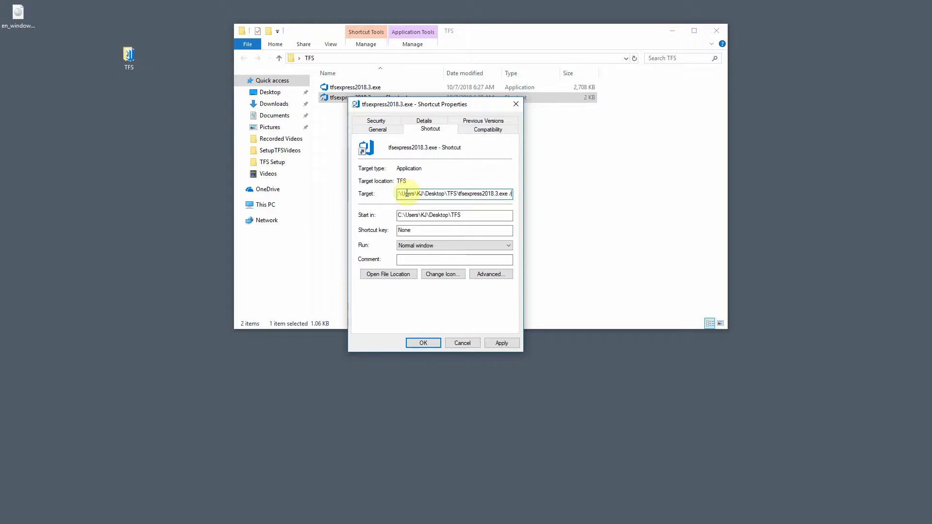
type("Layout")
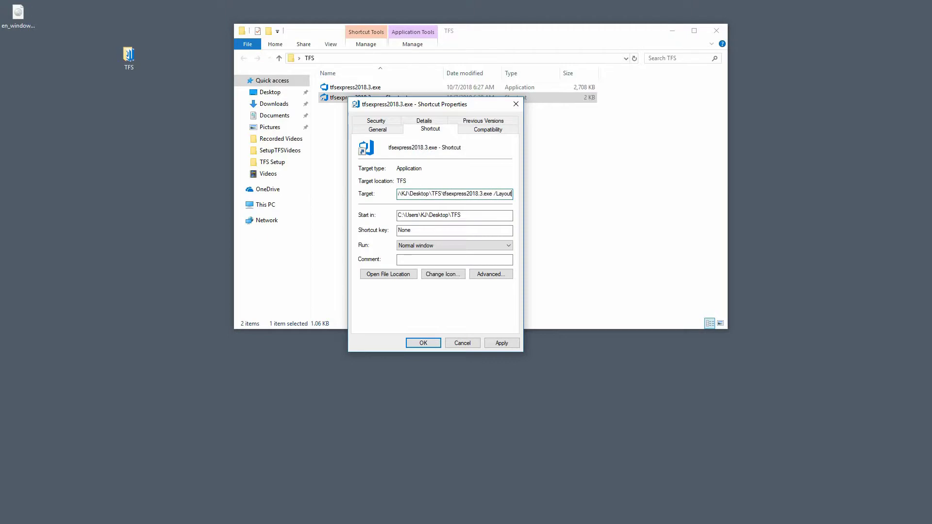
left_click(416, 343)
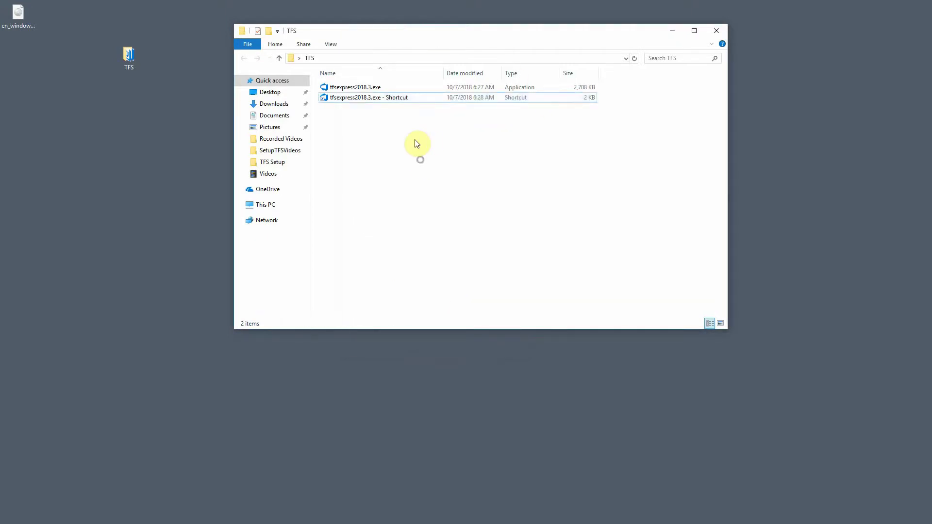
Step: Run the /Layout shortcut and download the offline layout into the Desktop\TFS folder
left_click(361, 97)
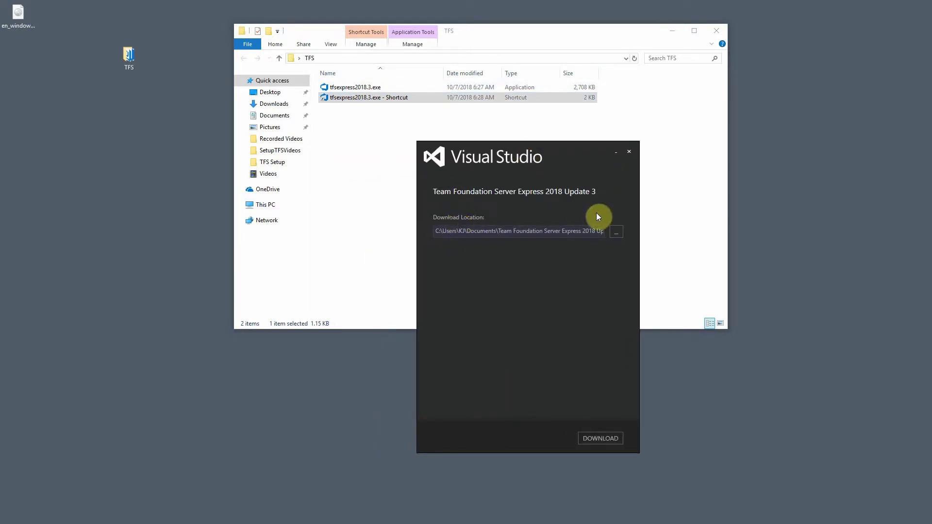
left_click(616, 234)
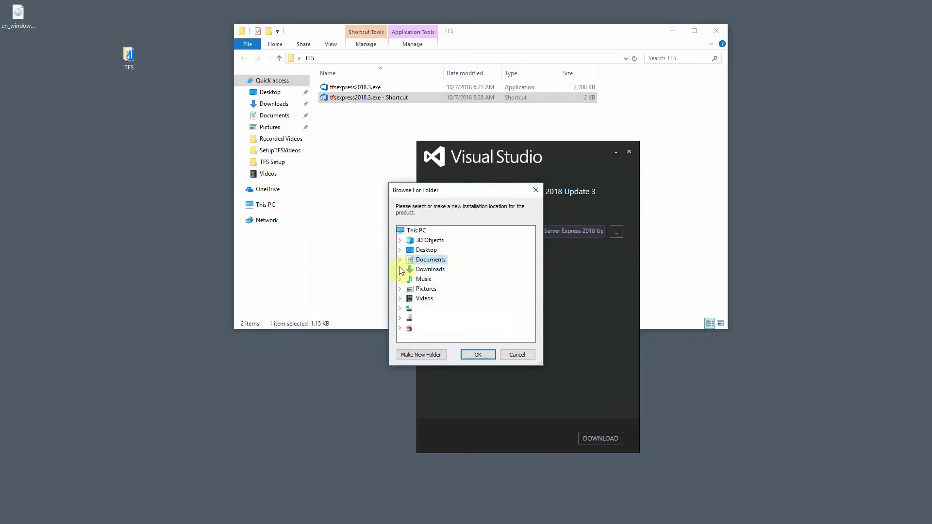
left_click(477, 355)
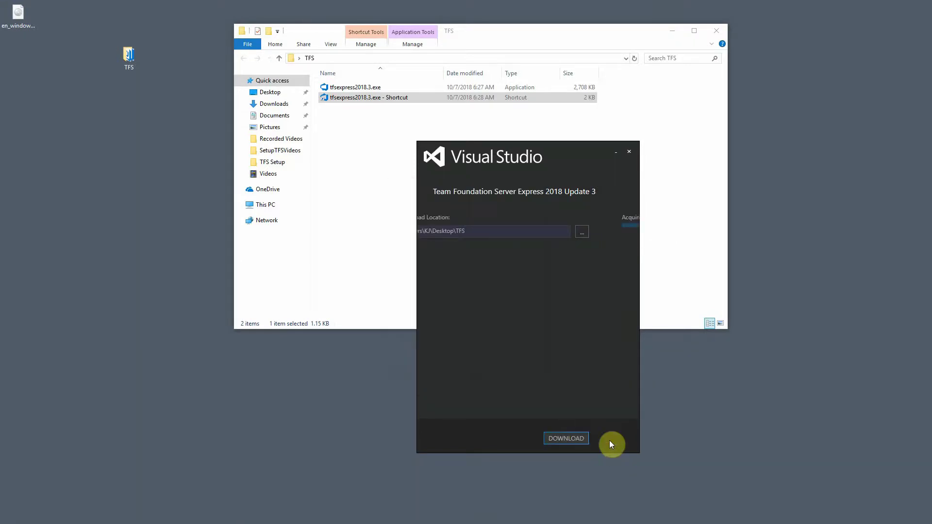
left_click(610, 440)
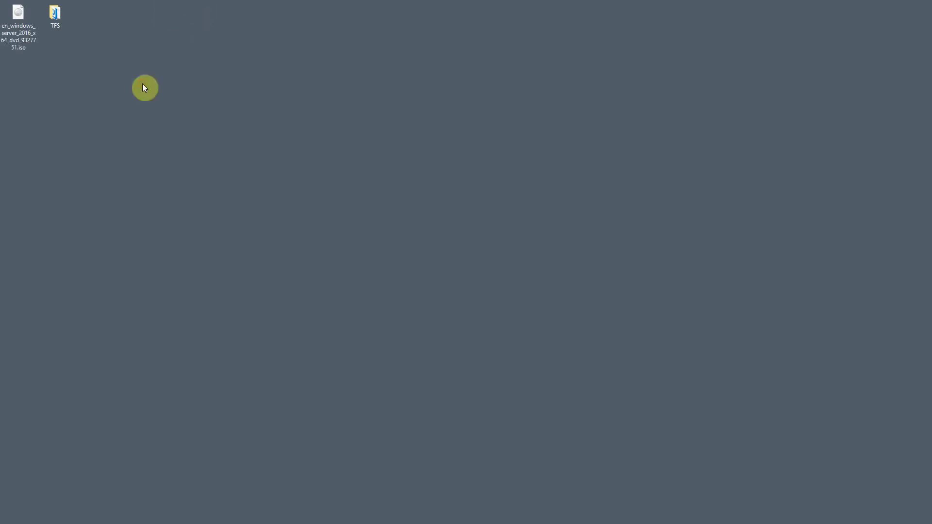
Step: Bring up the Windows Server 2016 ISO's context menu on the desktop, then dismiss it
right_click(28, 35)
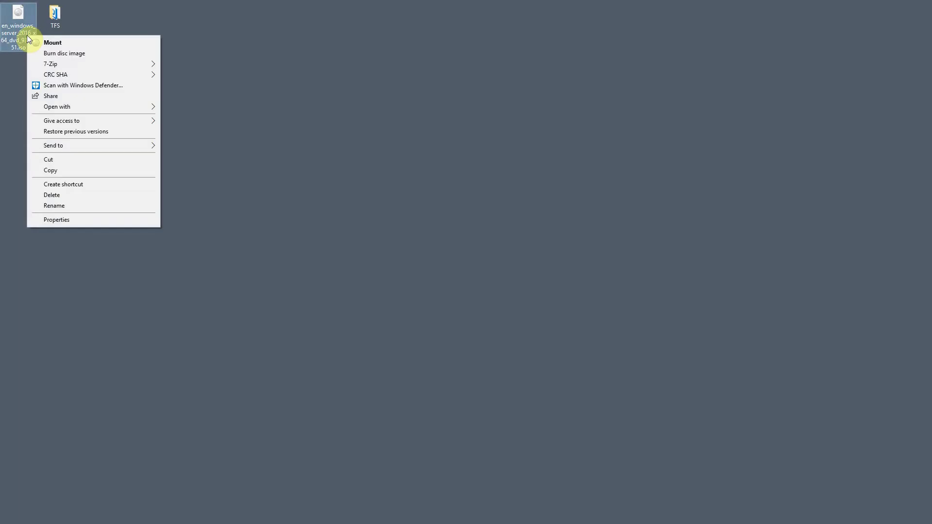
left_click(150, 13)
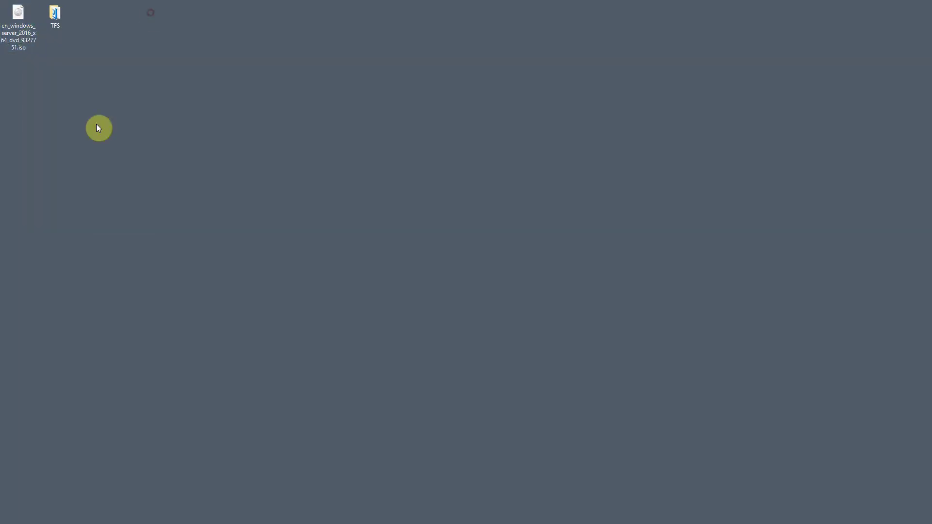